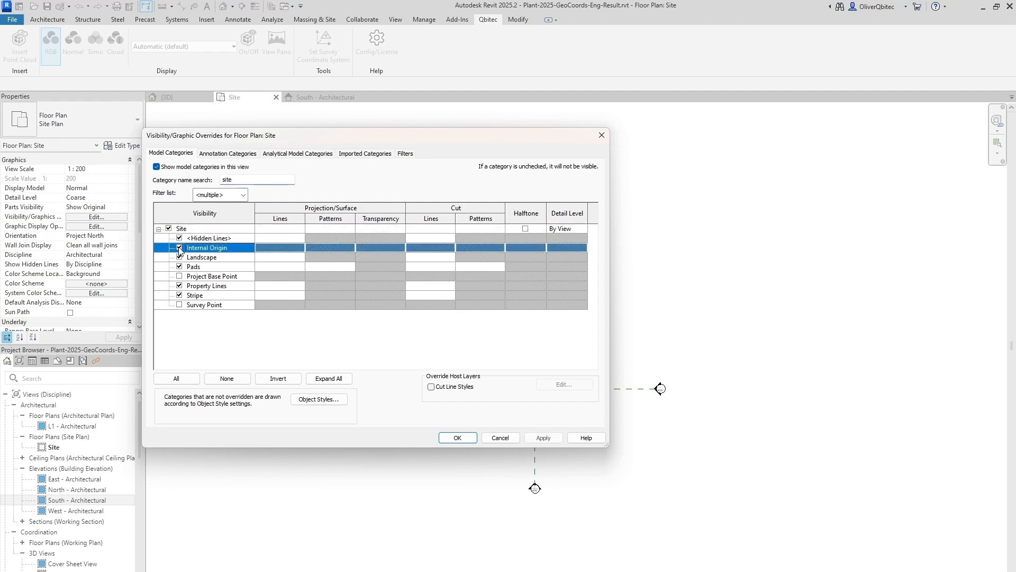
Turn on the Project Base Point and Survey Point categories in the Site plan's visibility overrides
click(179, 276)
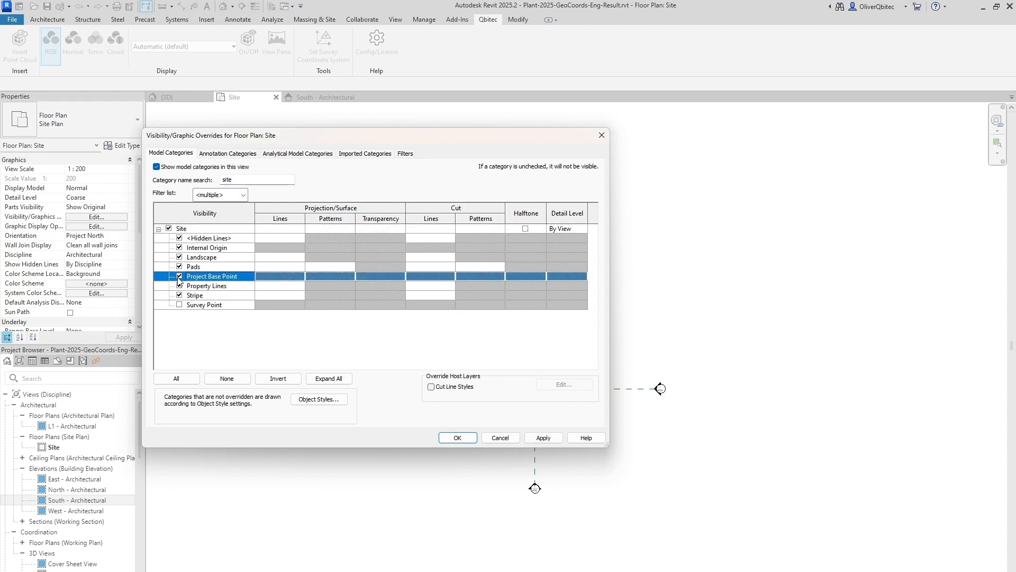
click(179, 305)
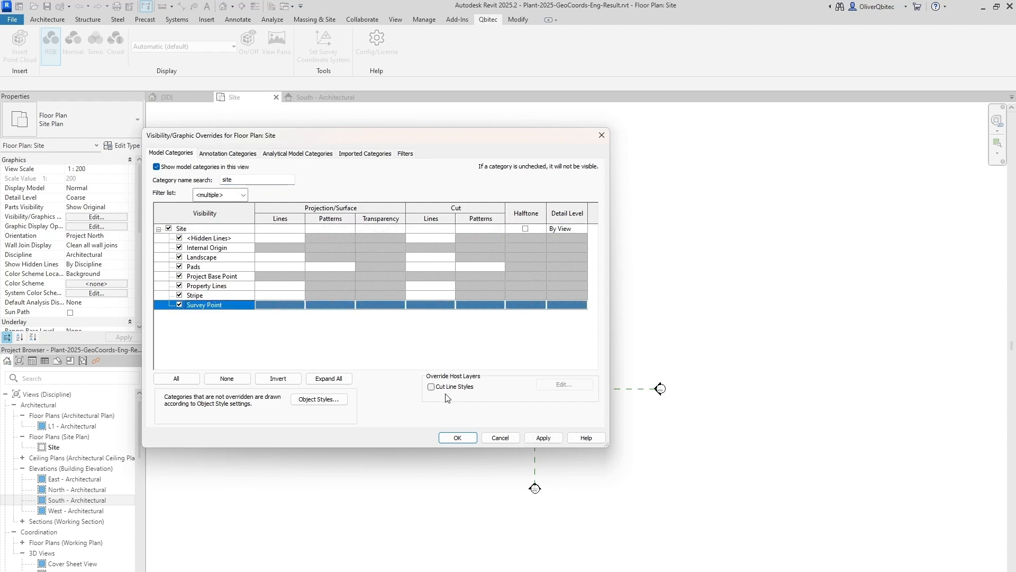
click(465, 440)
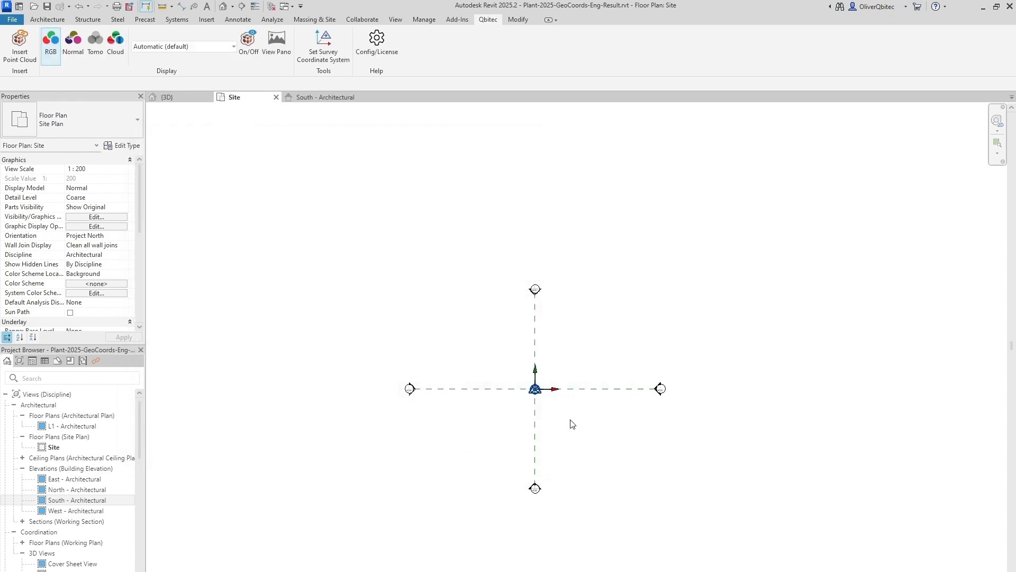
Move the project base point southwest to about N/S -23234, E/W -30879, and the survey point southeast of the internal origin
click(533, 392)
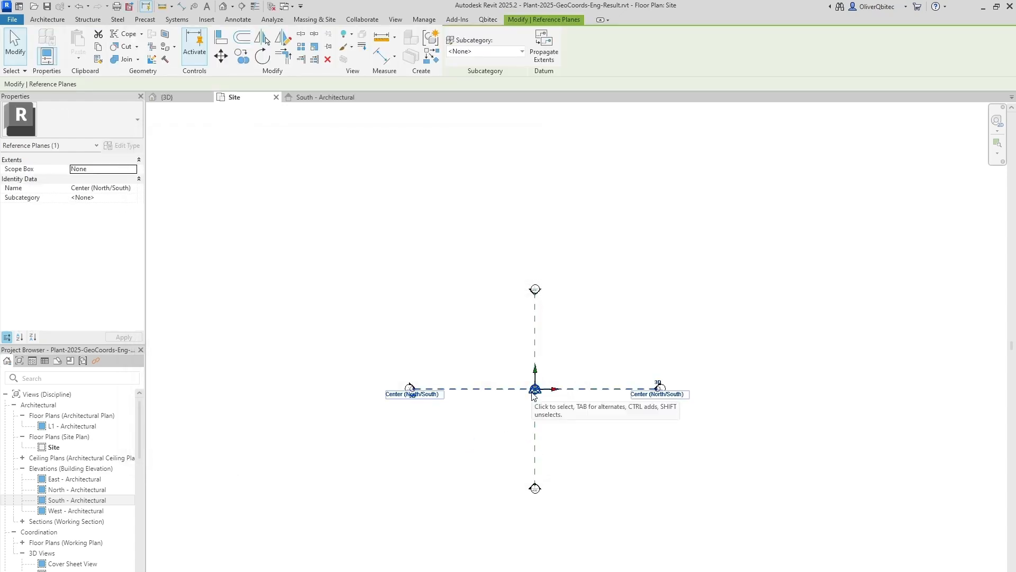
key(Escape)
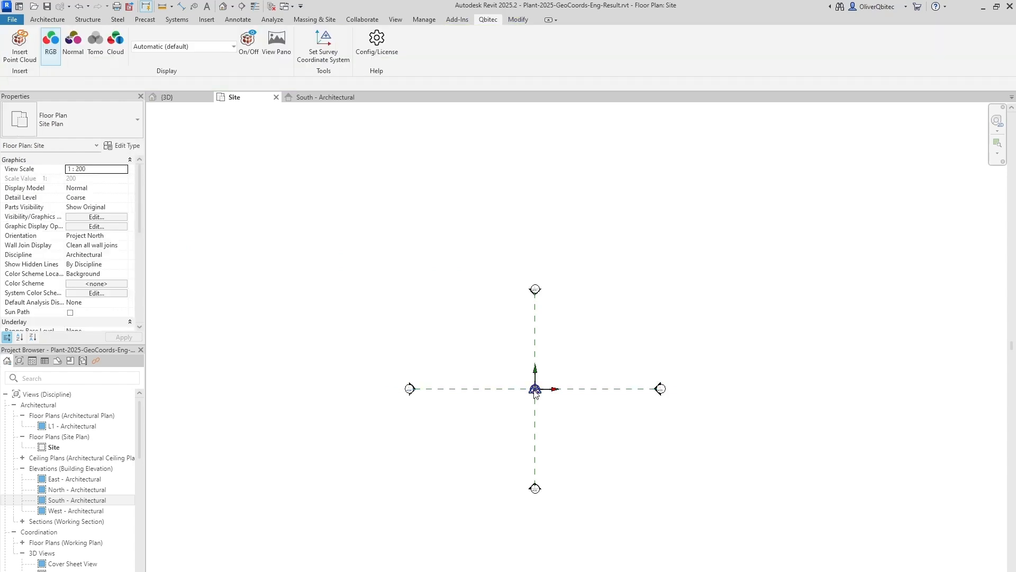
click(531, 395)
drag(528, 394, 423, 473)
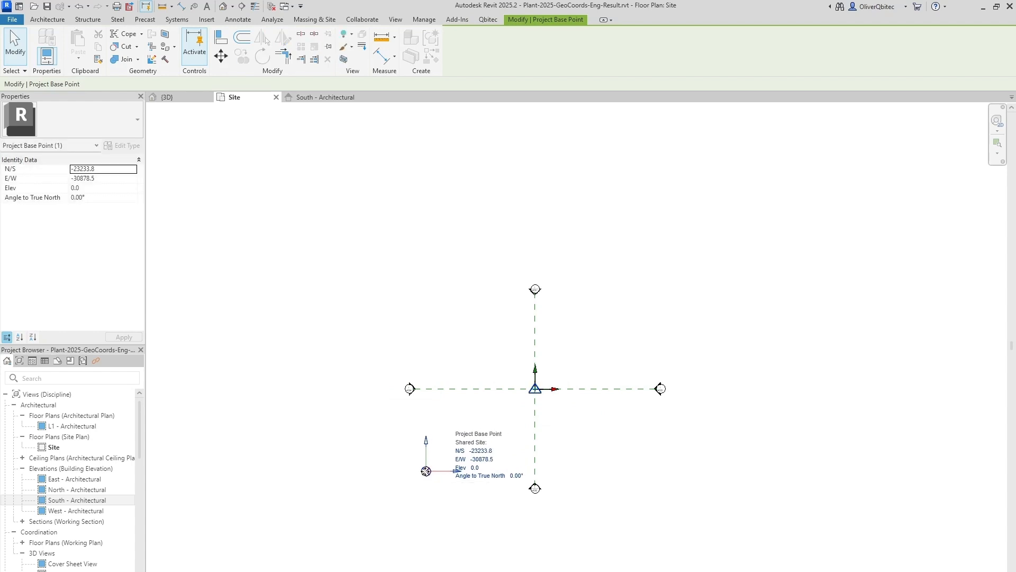
key(Escape)
click(535, 391)
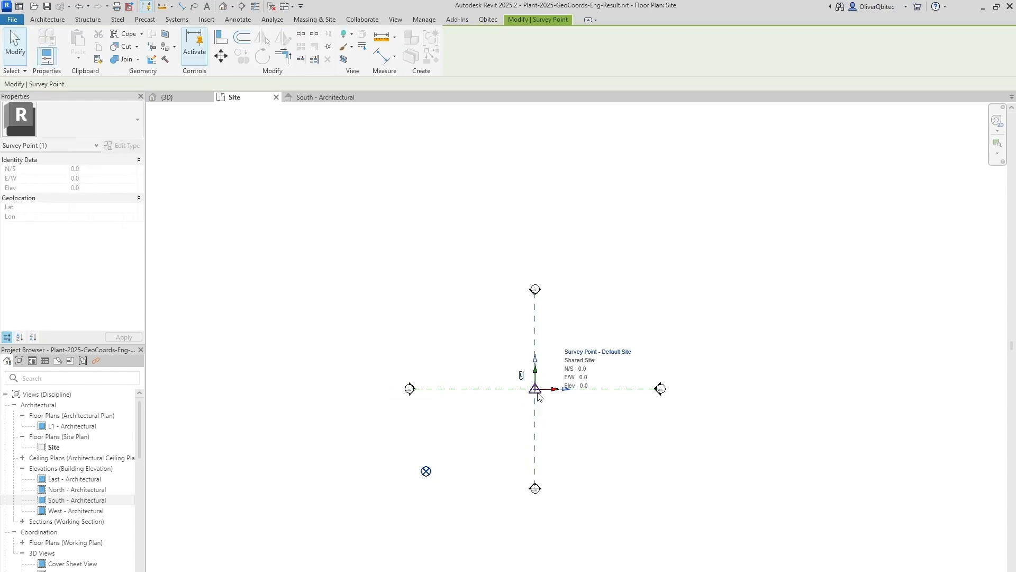
drag(535, 390, 576, 463)
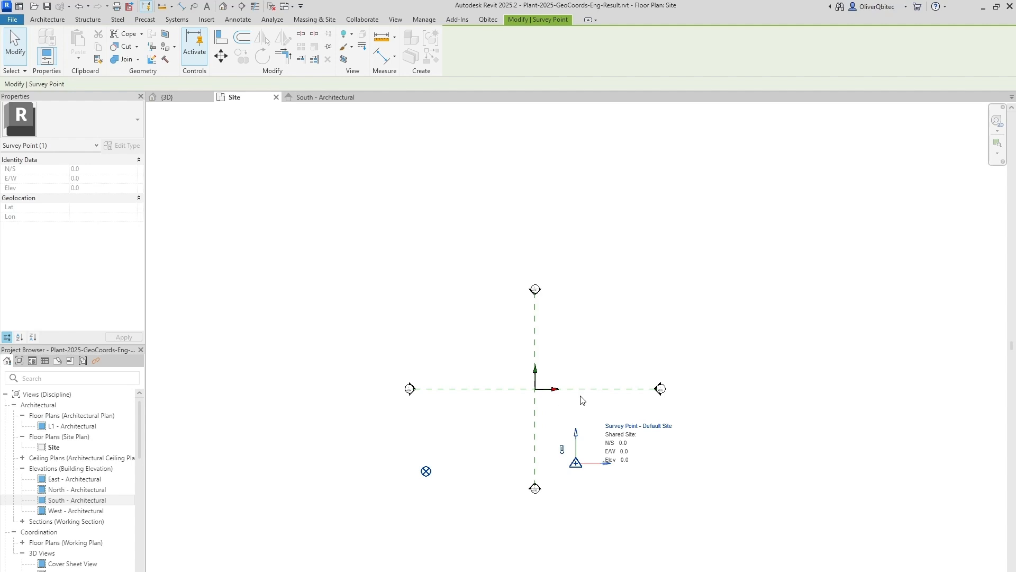
Preview the Sample-Data-VLX3-ProcessIndustry-SMART-AIS point cloud in Qbitec and insert it with Center to Center positioning
click(490, 20)
click(21, 47)
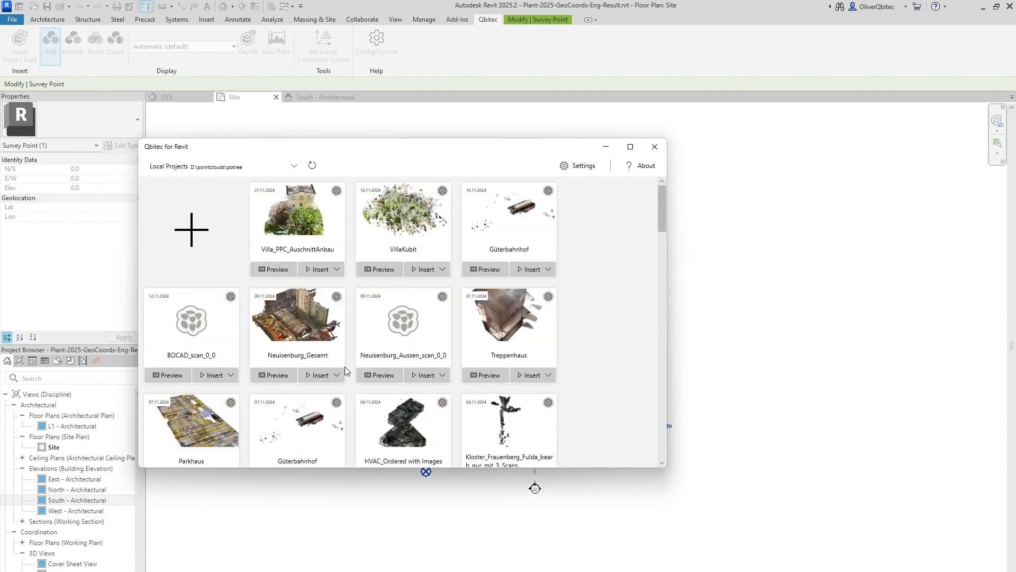
scroll(346, 369, down, 3)
scroll(346, 369, down, 2)
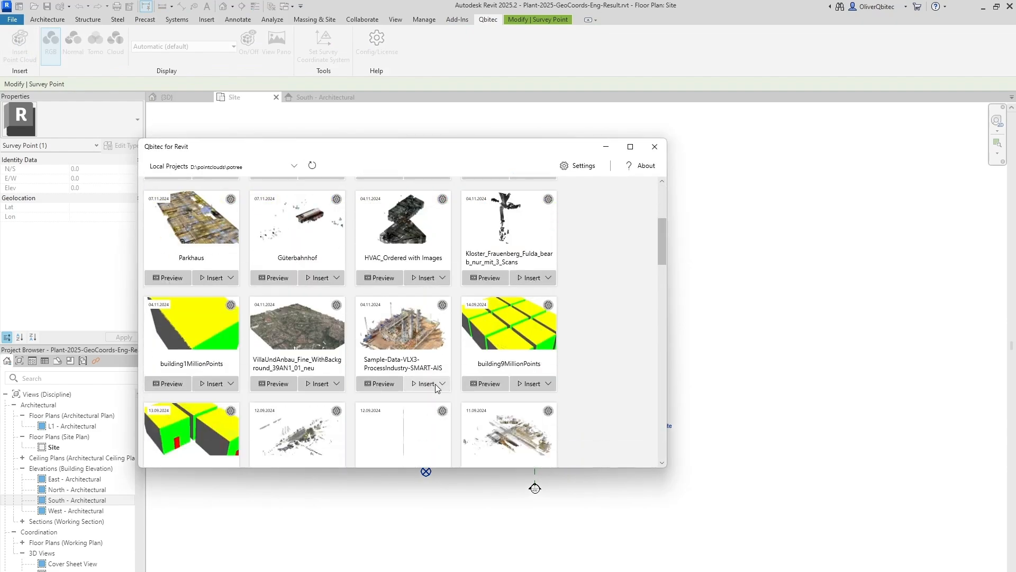
click(387, 384)
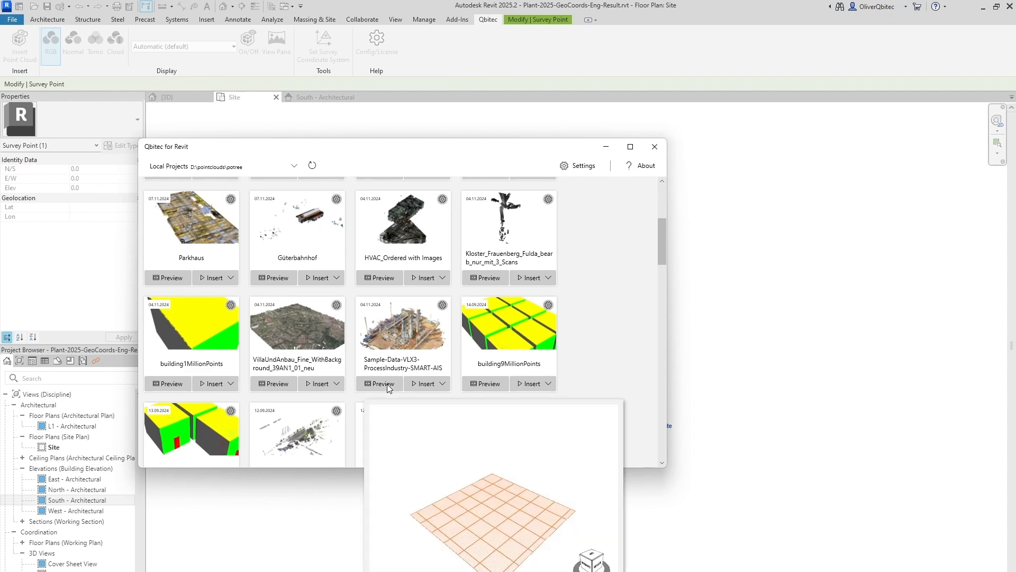
scroll(482, 535, up, 5)
scroll(484, 516, up, 3)
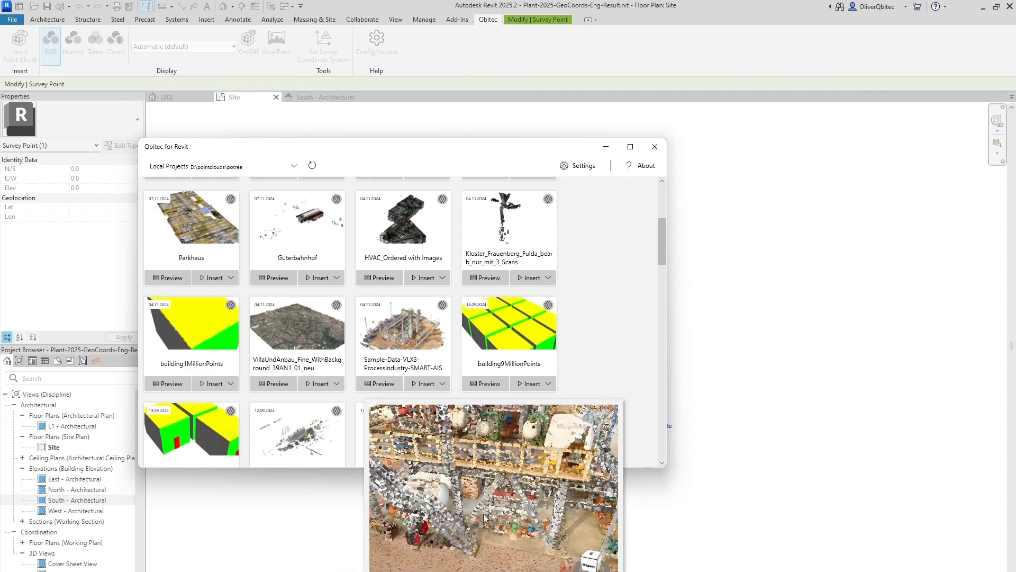
drag(484, 512, 404, 496)
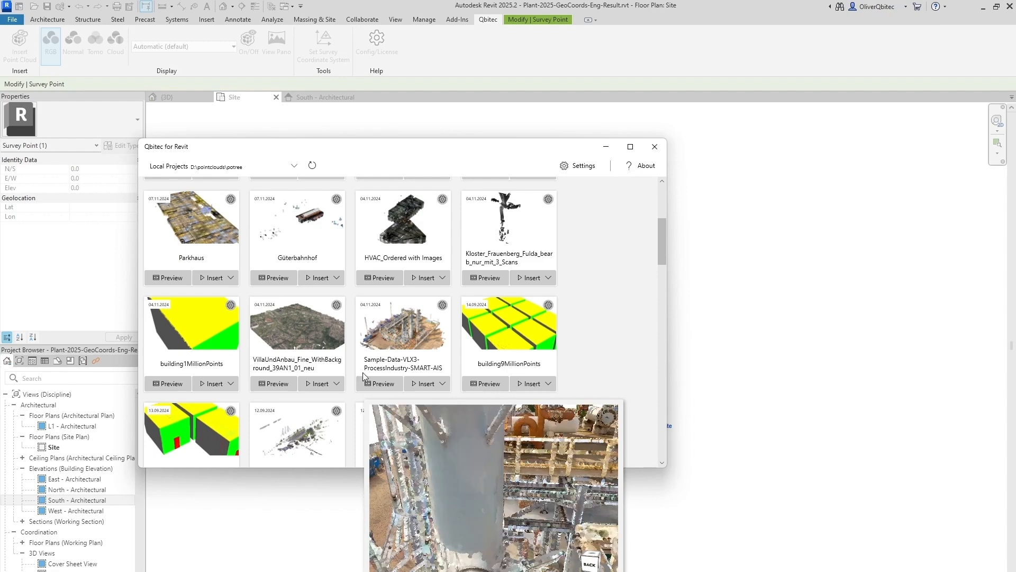
click(432, 389)
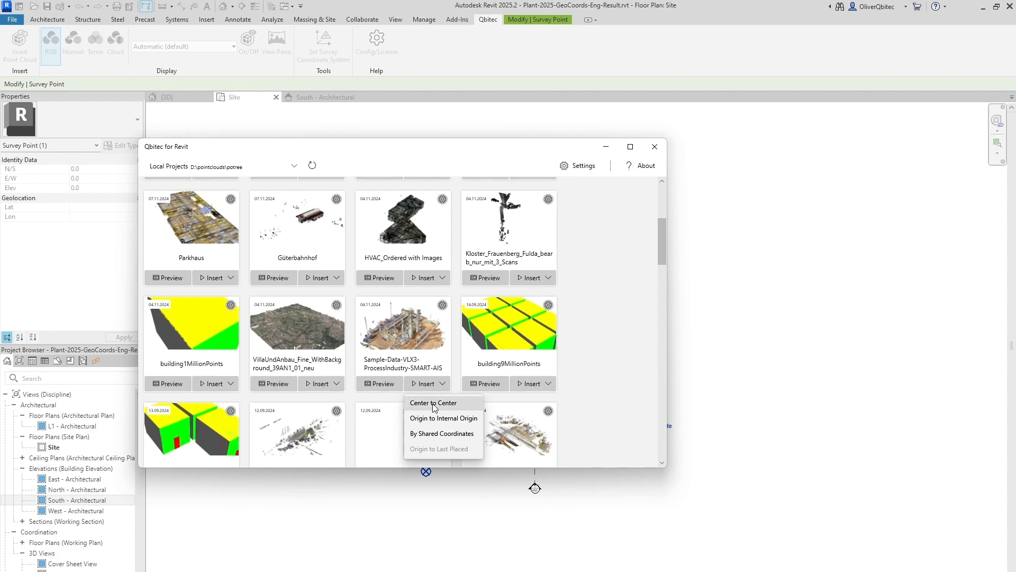
click(434, 404)
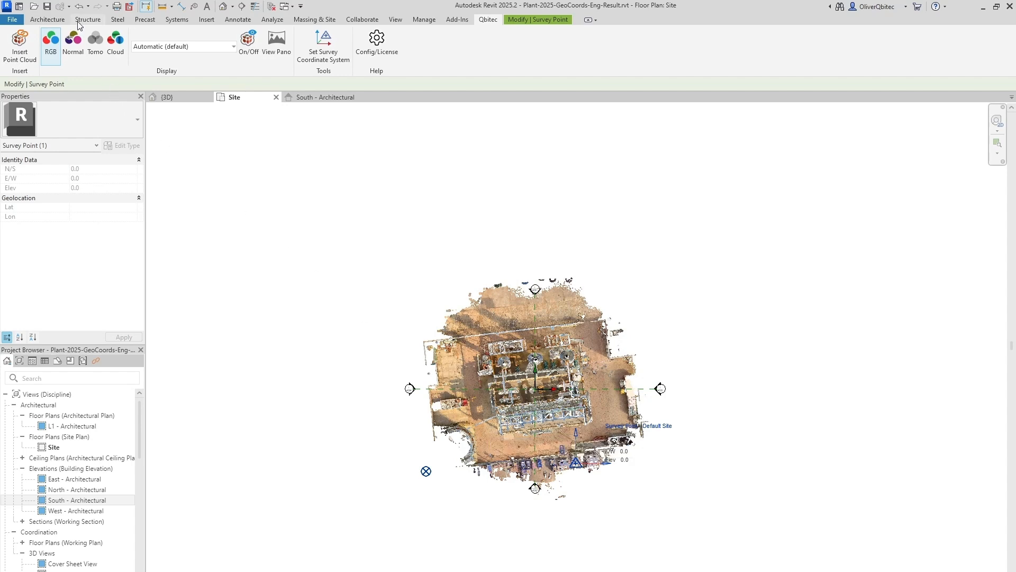
Draw two connected Generic - 200mm walls in an L shape along the plant's west and south sides
click(46, 20)
click(43, 41)
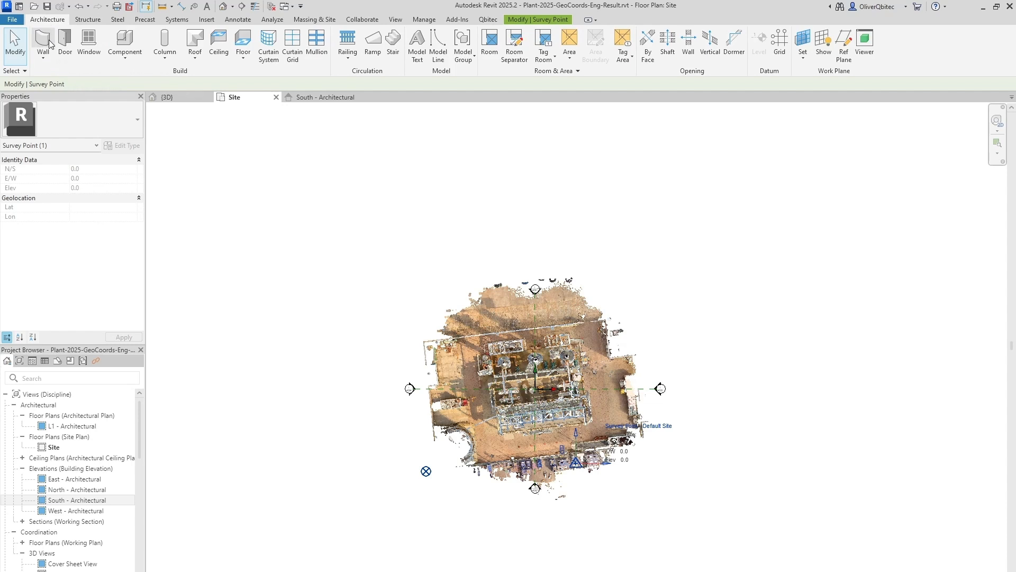
click(465, 367)
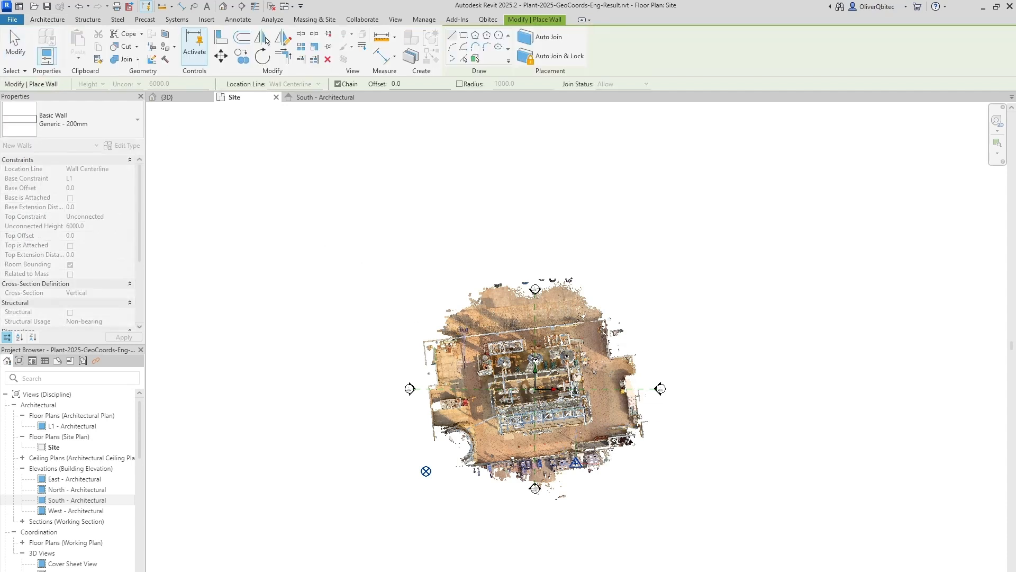
click(464, 436)
click(603, 436)
key(Escape)
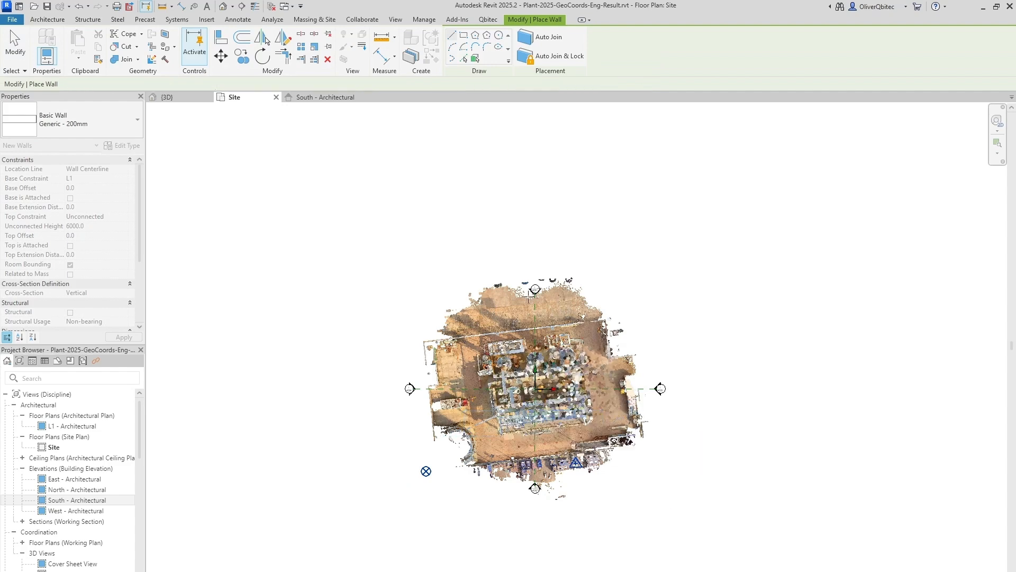
Lower the point cloud in the South elevation so its ground sits on the level line at the wall base
click(324, 97)
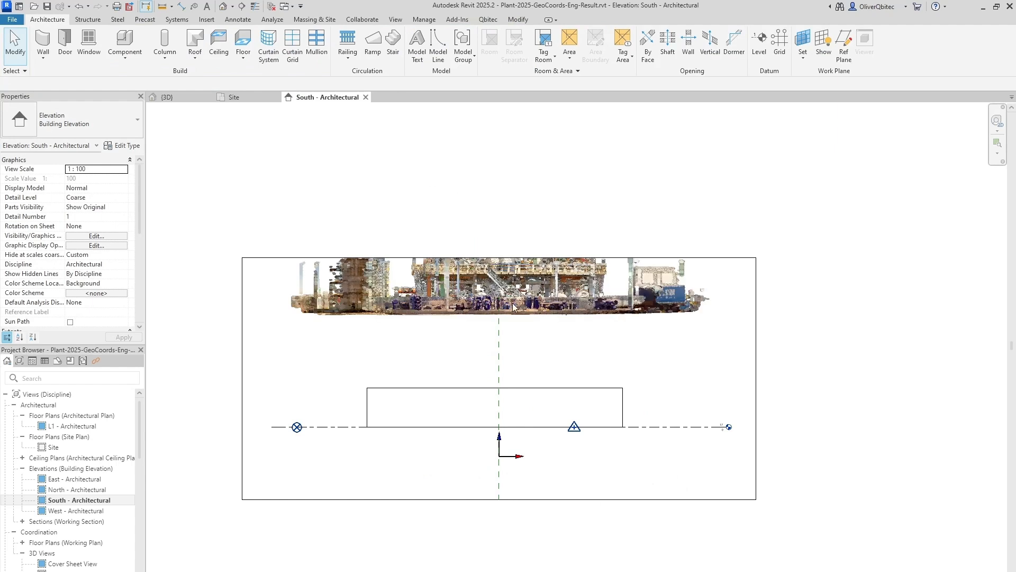
click(468, 305)
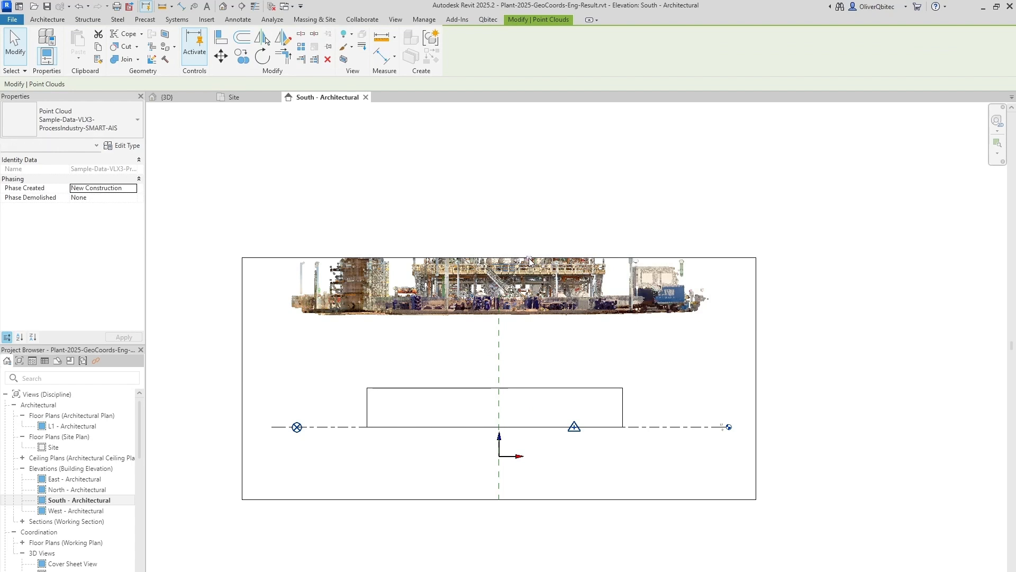
drag(445, 311, 427, 429)
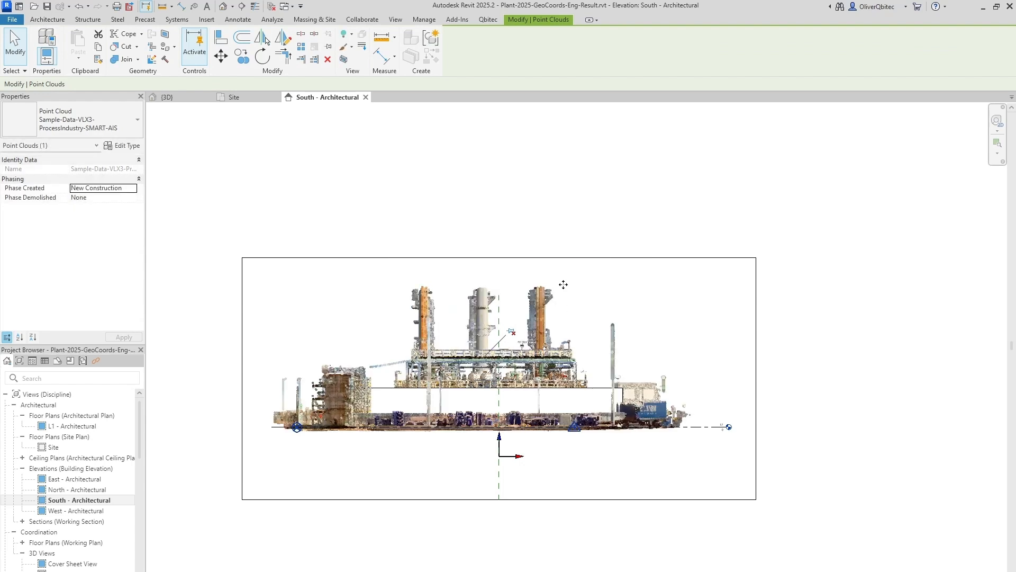
Move the point cloud in the Site plan so the plant platform's southwest corner meets the corner of the walls
click(238, 98)
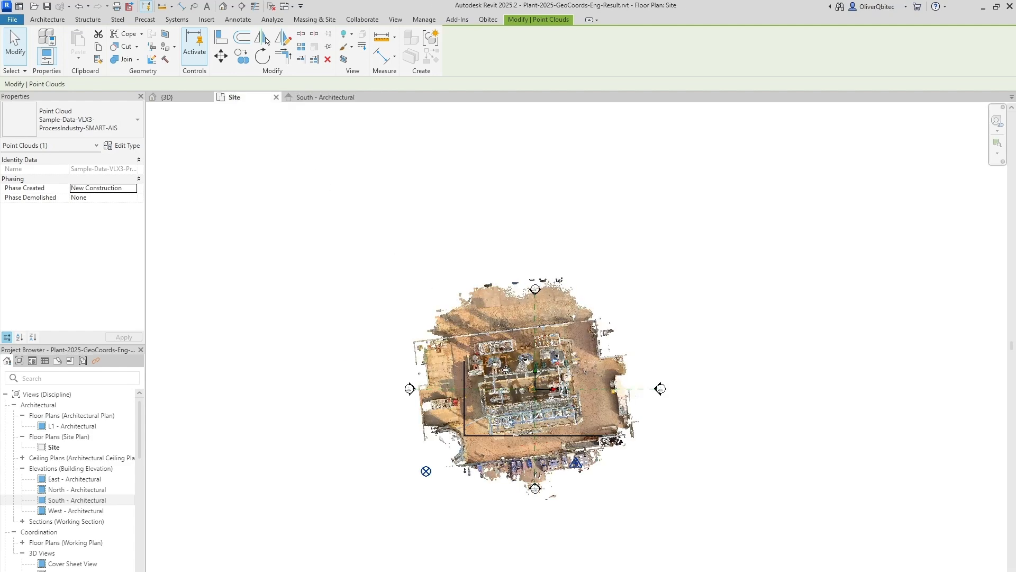
scroll(499, 445, up, 3)
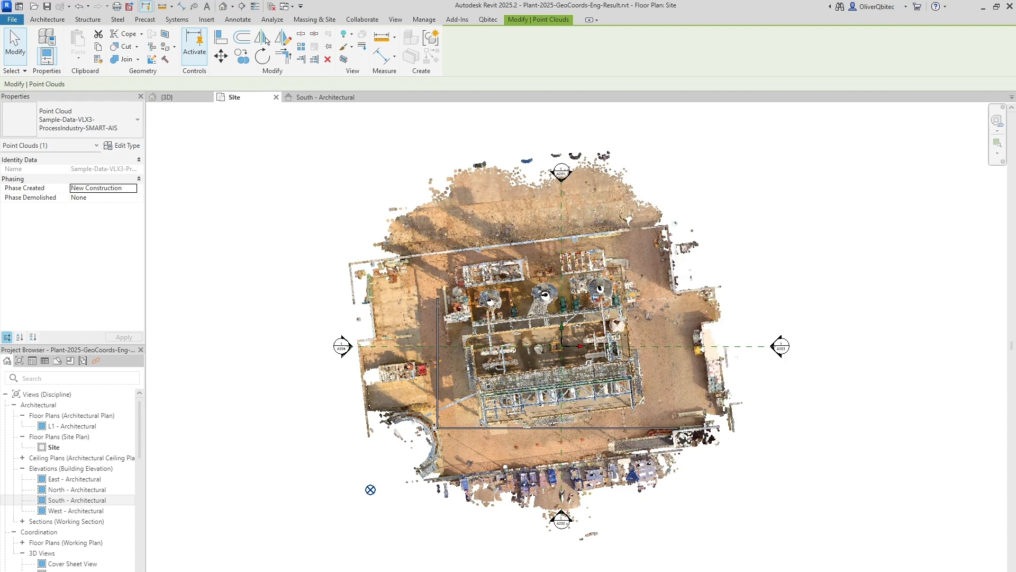
scroll(440, 433, up, 5)
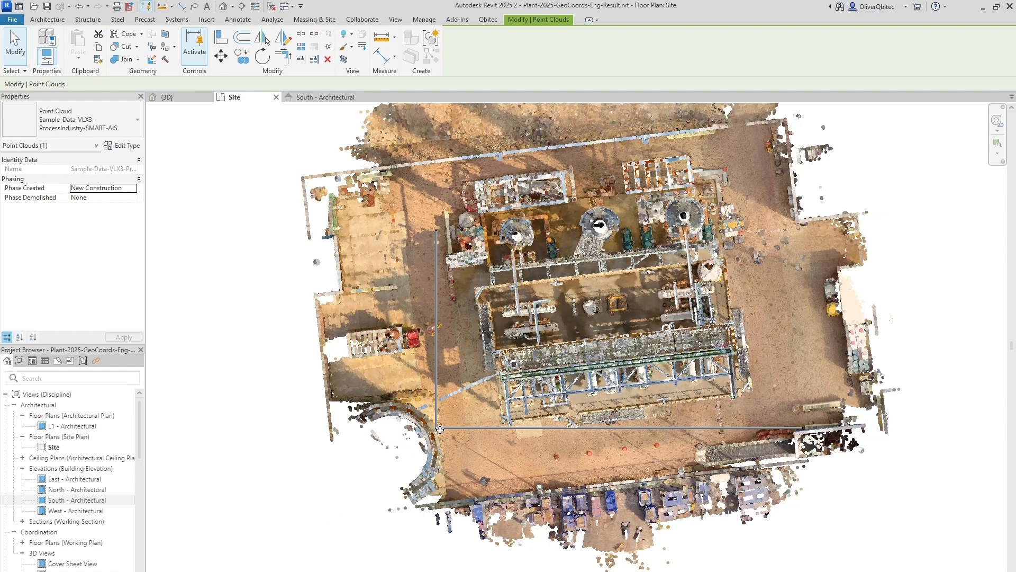
scroll(531, 441, up, 2)
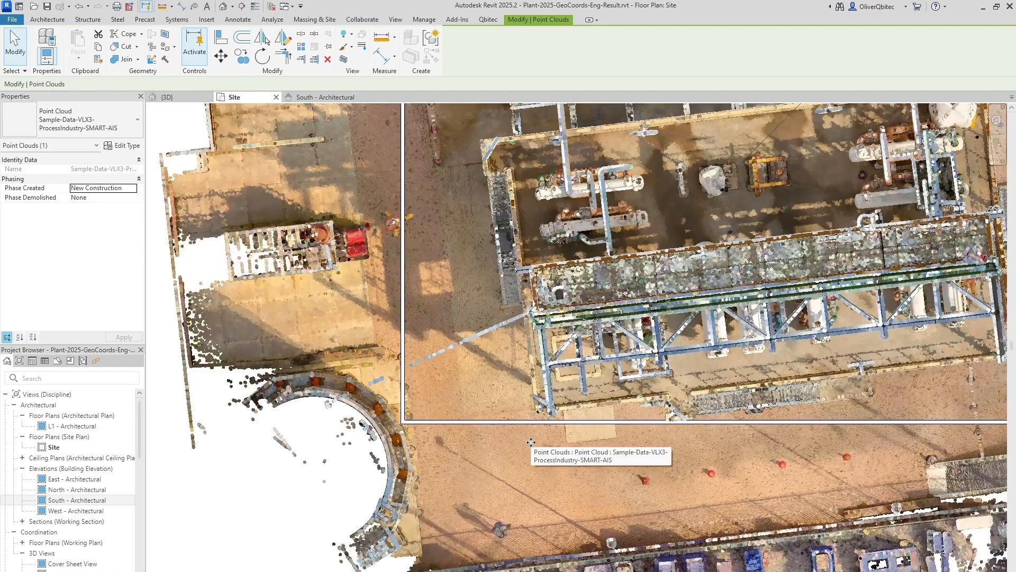
click(220, 56)
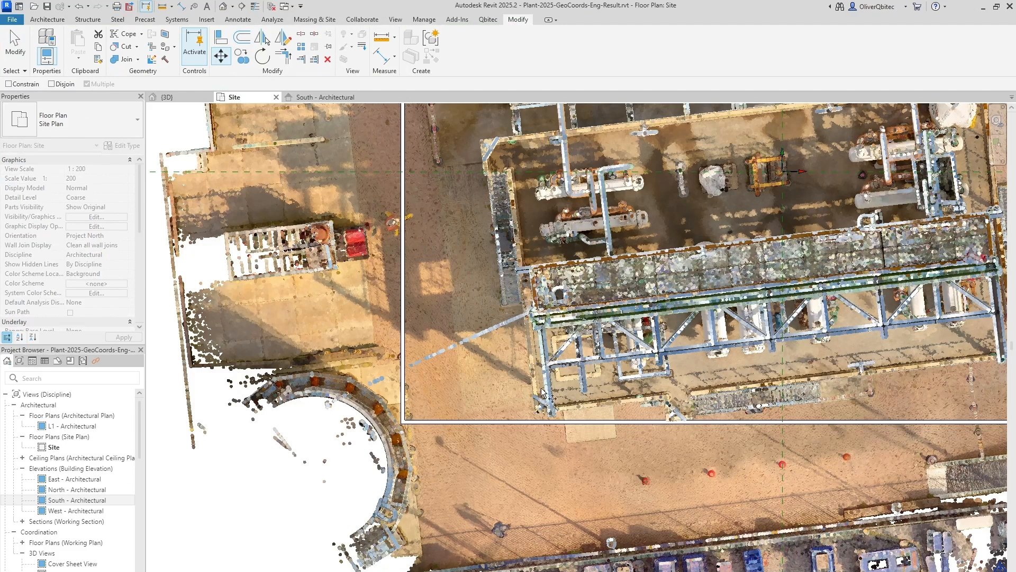
click(540, 422)
click(403, 422)
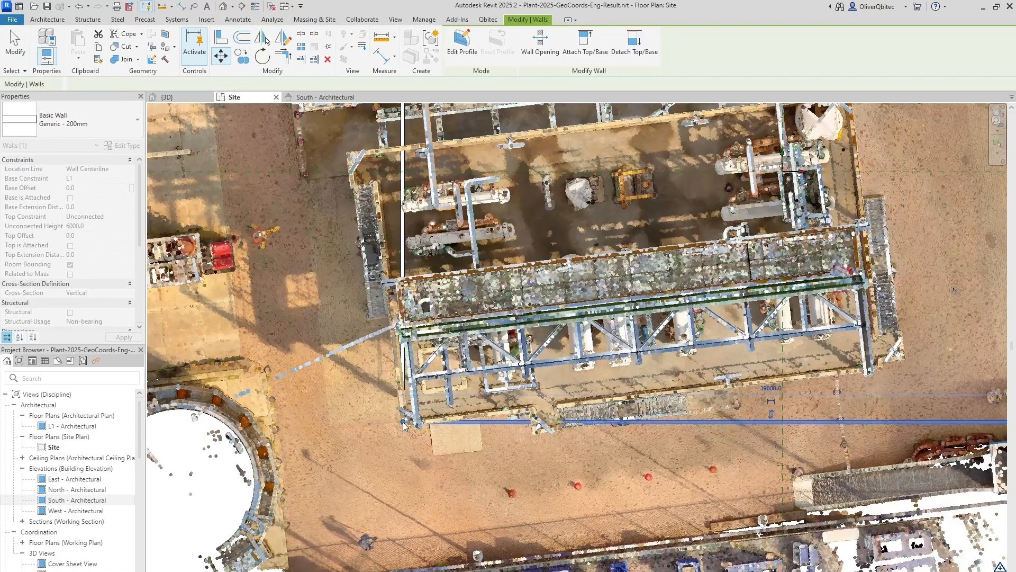
key(Escape)
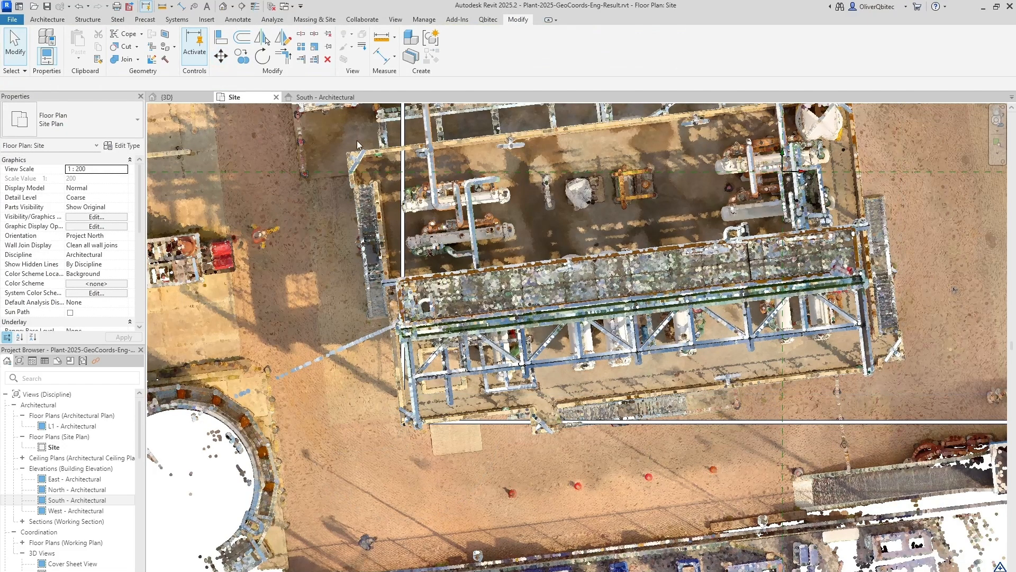
Rotate the point cloud about the wall corner until the platform's south edge follows the horizontal wall, and check the alignment in 3D
click(262, 56)
click(229, 84)
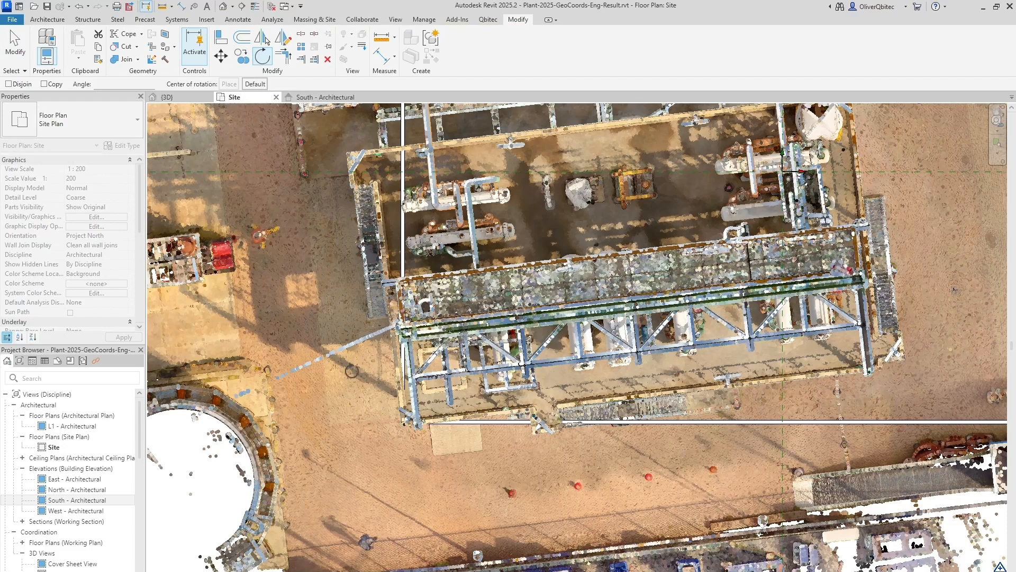
click(403, 422)
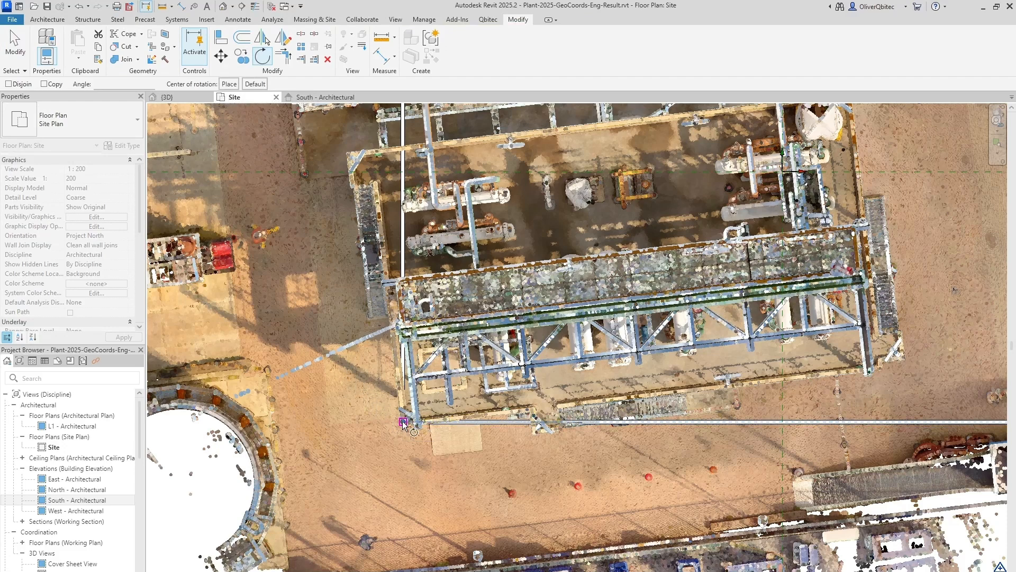
click(582, 409)
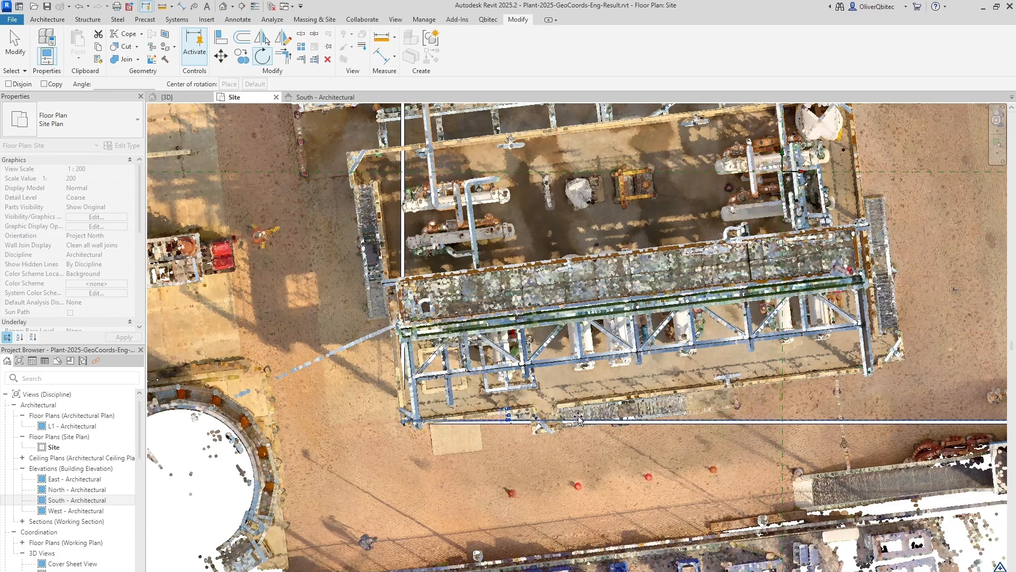
click(579, 419)
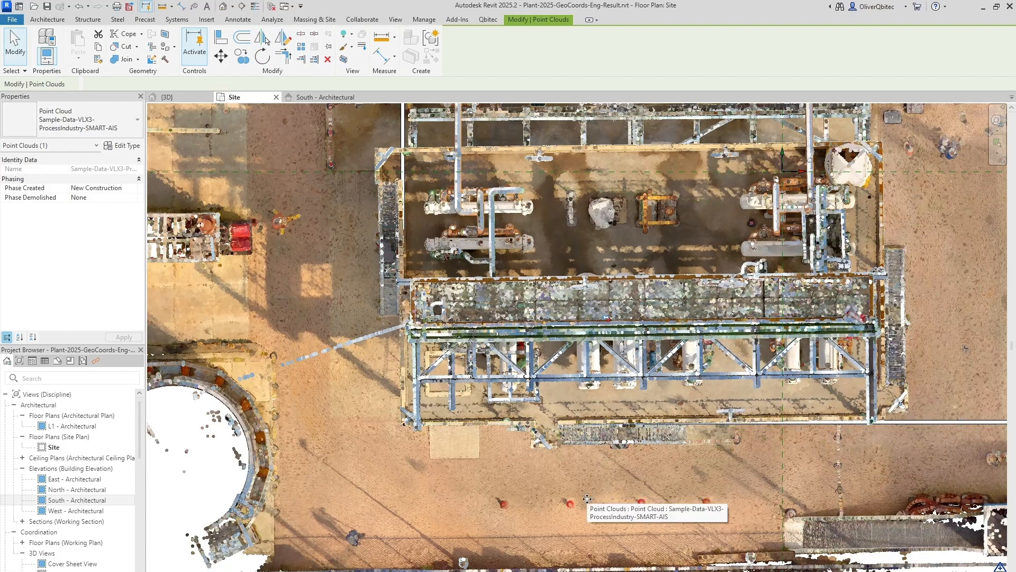
key(Escape)
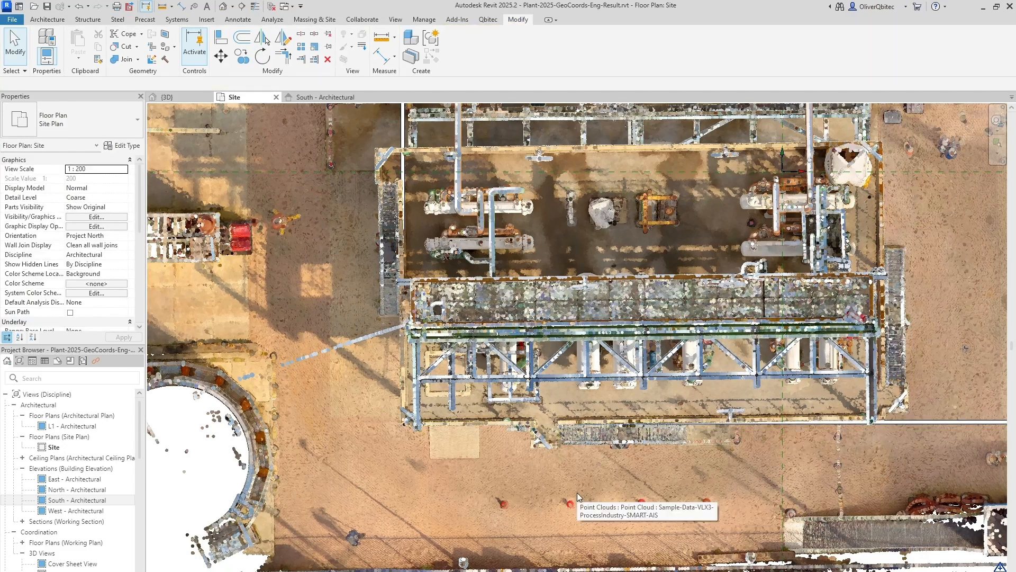
click(171, 97)
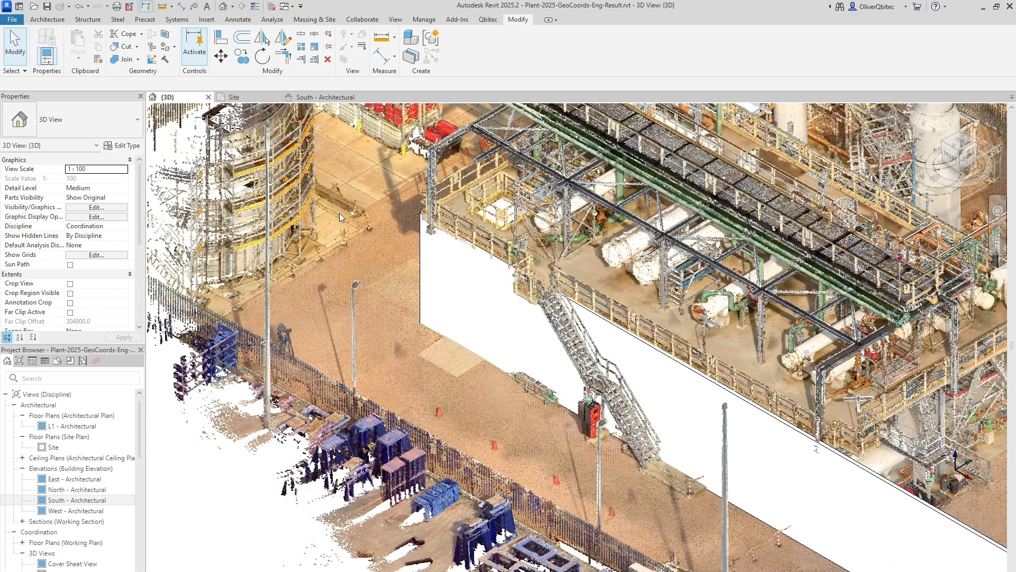
click(240, 97)
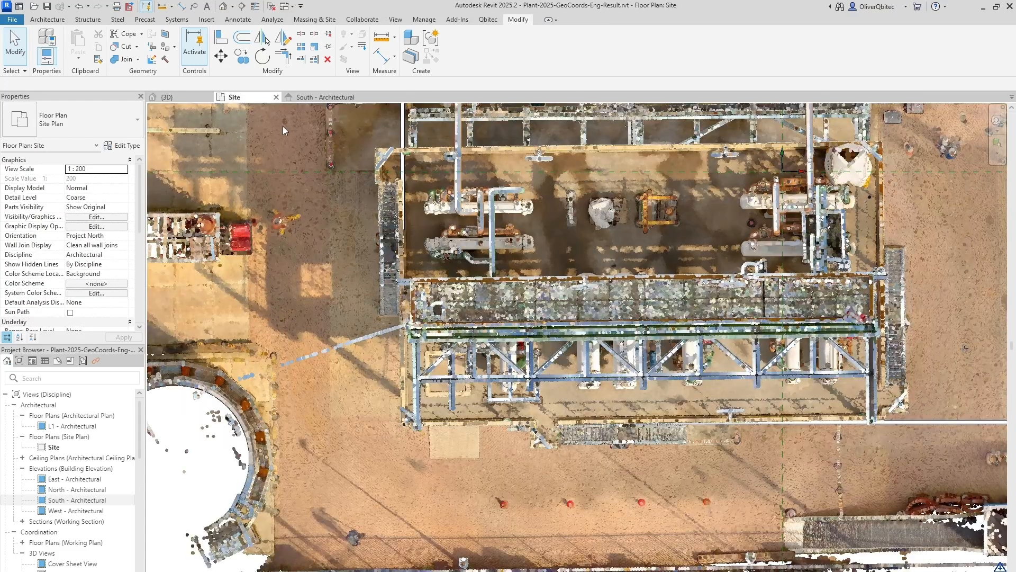
Move the project base point in the Site plan to the corner where the two walls meet at the platform's southwest
scroll(373, 338, down, 6)
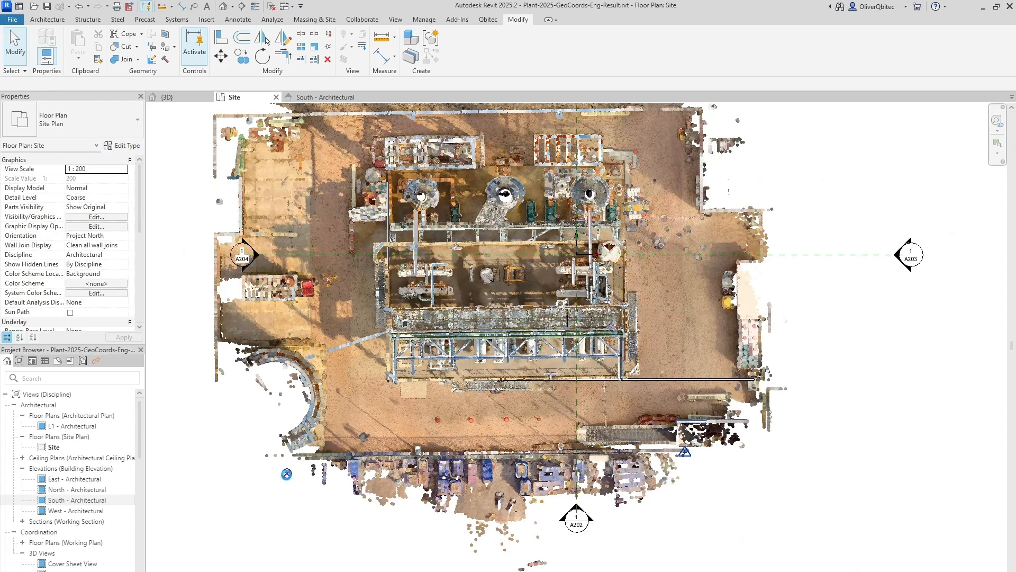
click(286, 474)
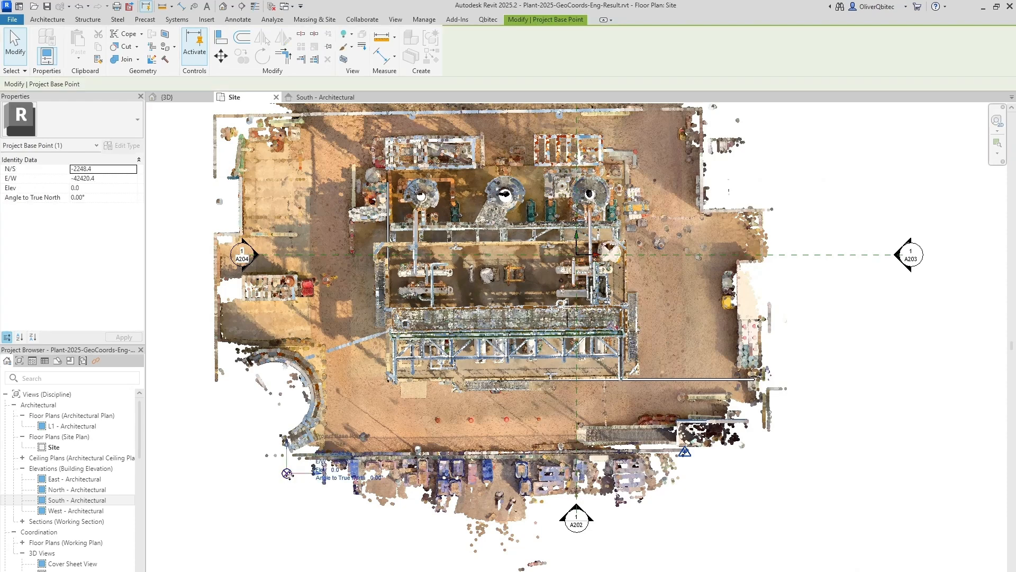
drag(287, 473, 387, 379)
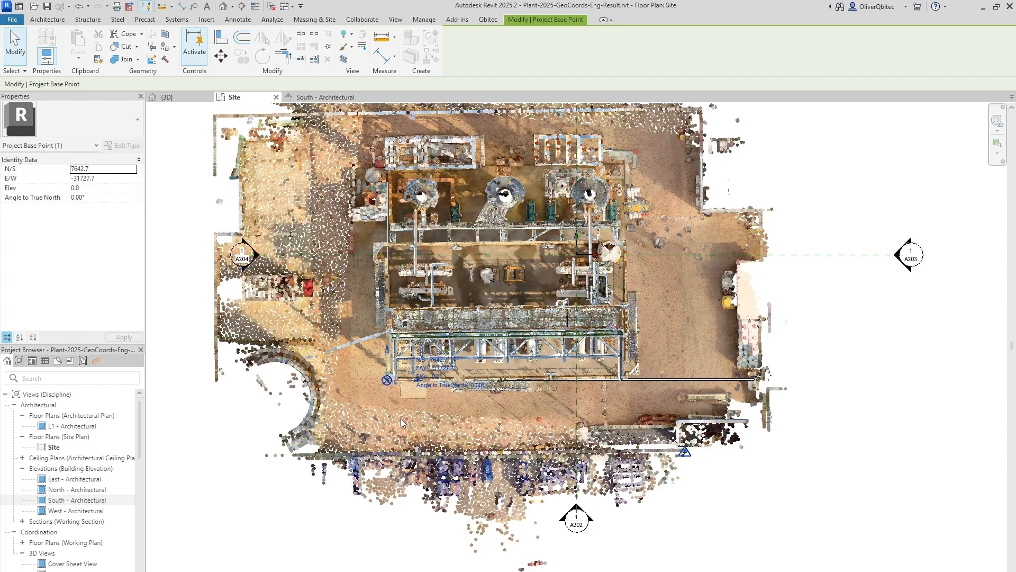
Move the survey point off the point cloud into the empty area southeast of the plant
click(691, 460)
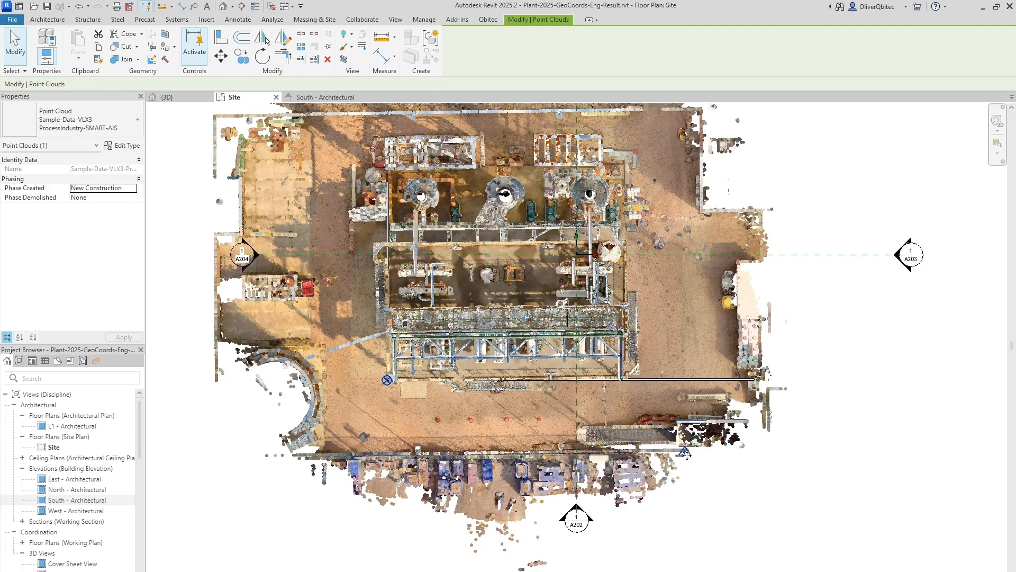
click(686, 453)
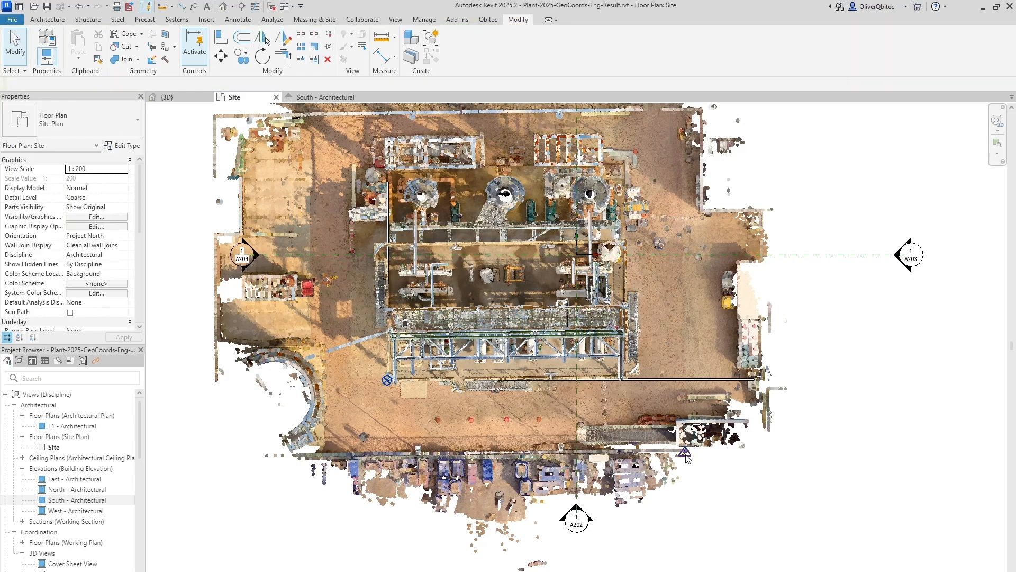
drag(685, 453, 754, 501)
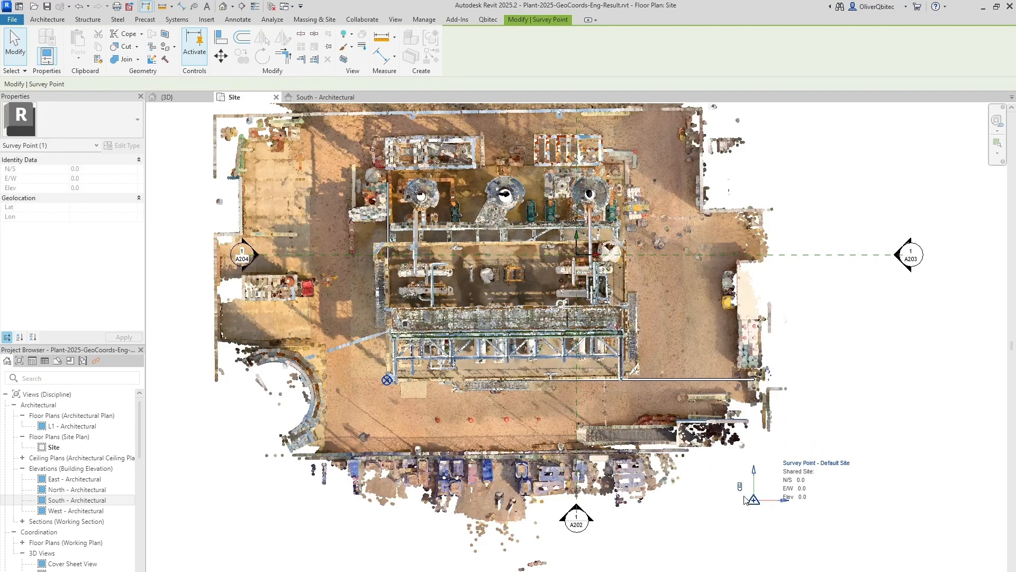
Set the project's survey coordinate system with Qbitec's Set Survey Coordinate System tool
click(486, 19)
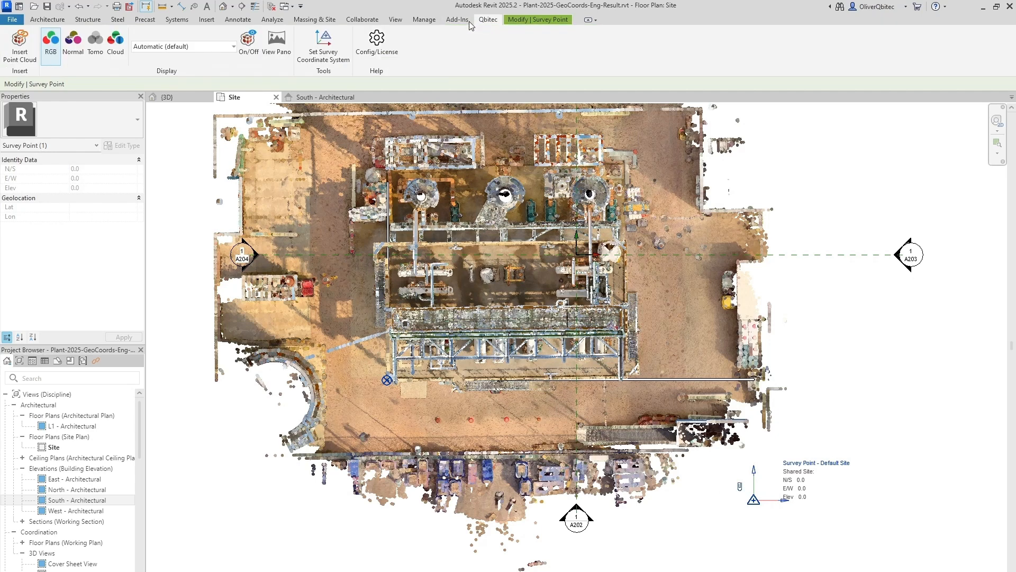
click(320, 47)
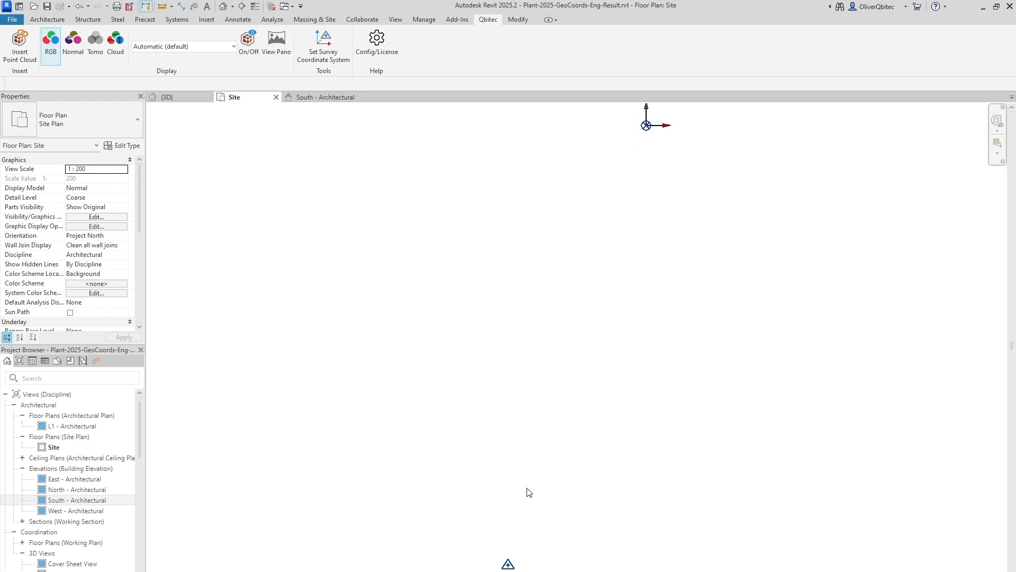
Unclip the distant survey point and bring it back next to the project's plant area
click(508, 566)
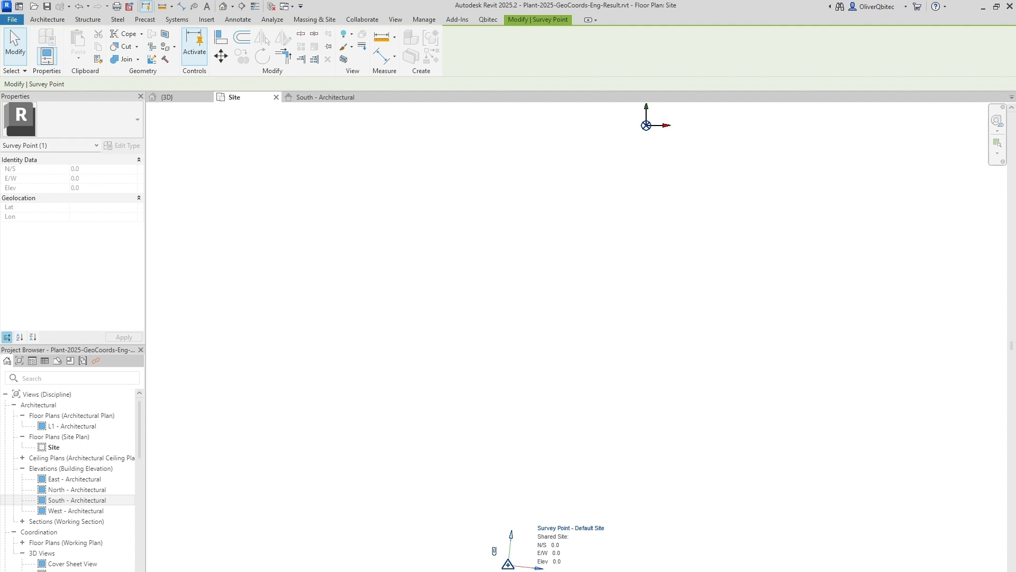
click(494, 551)
drag(508, 565, 644, 138)
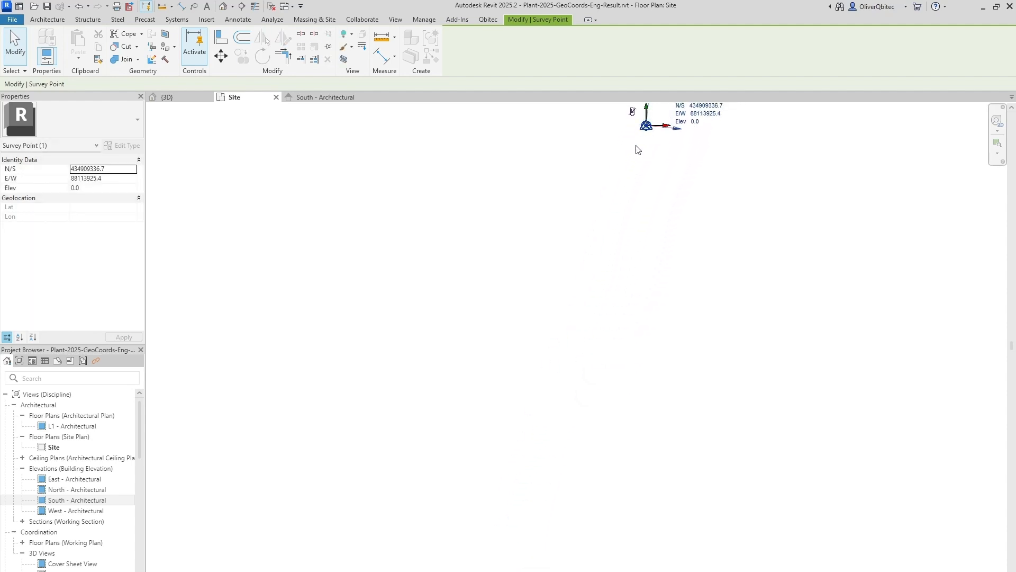
middle_click(600, 252)
middle_click(600, 252)
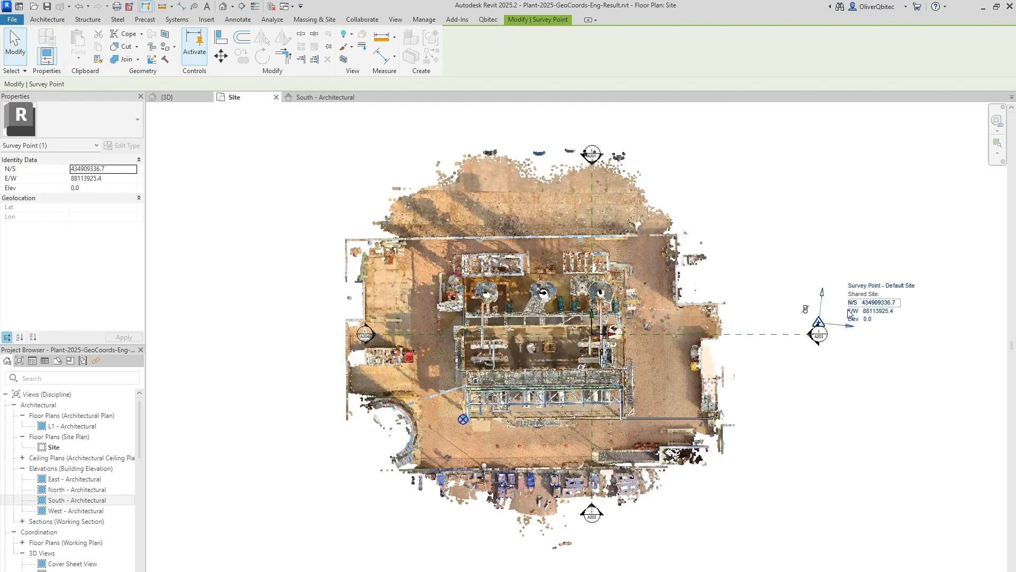
Place the unclipped survey point on the inner corner of the site boundary at the plant's northeast side
key(Escape)
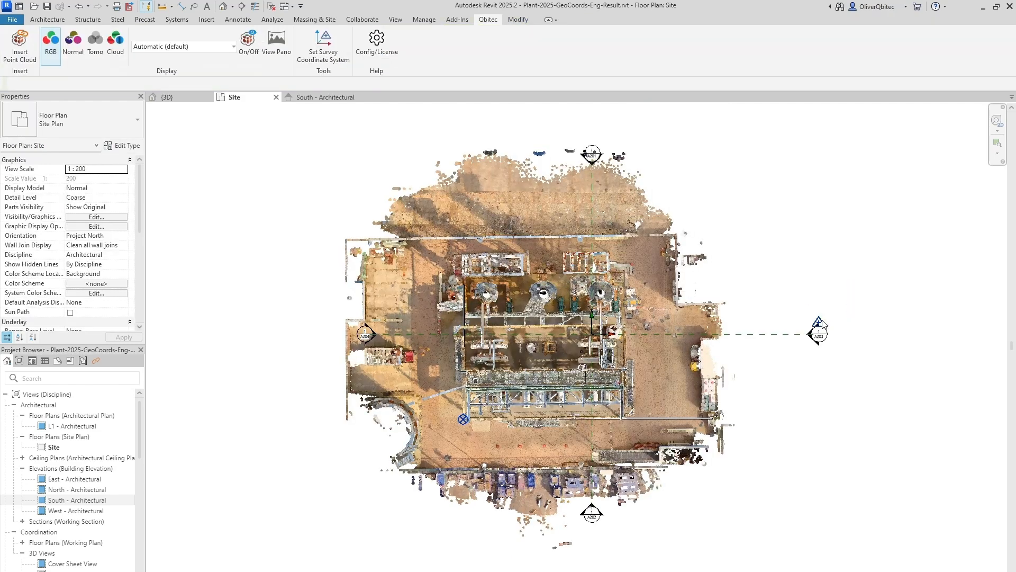
click(821, 323)
mouse_move(822, 327)
mouse_down()
mouse_move(741, 342)
mouse_move(670, 373)
mouse_up()
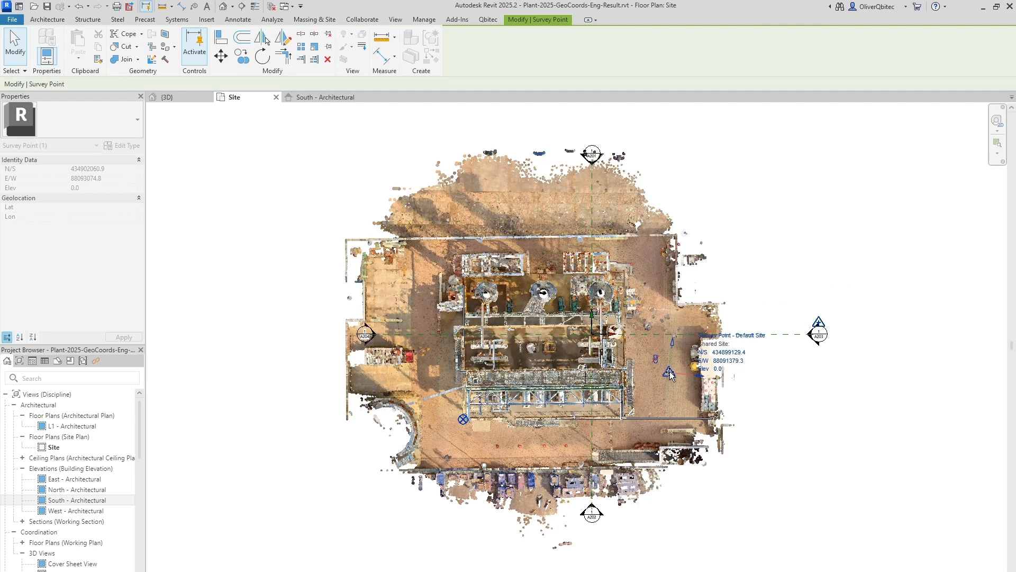
drag(669, 370, 677, 304)
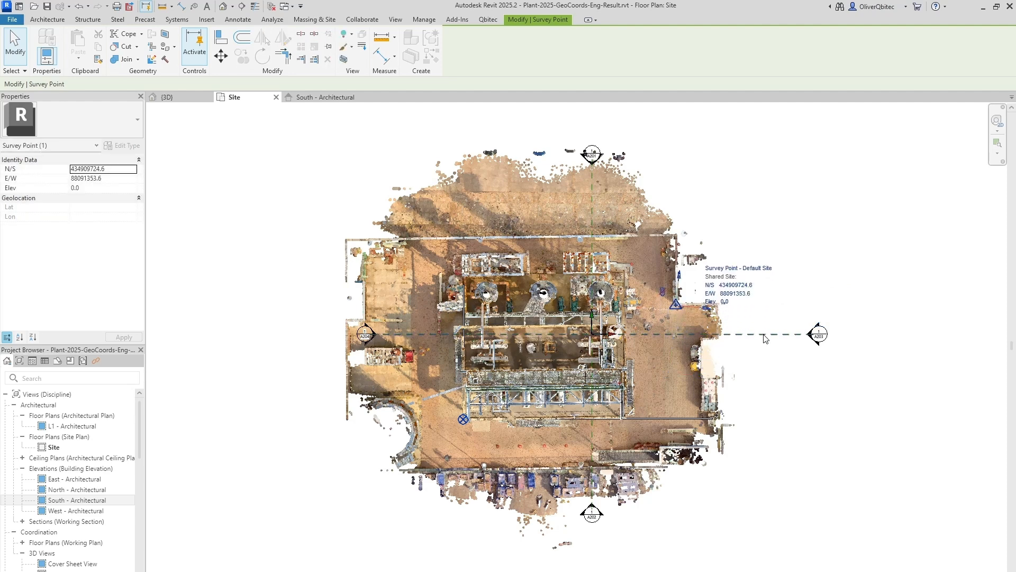
click(791, 393)
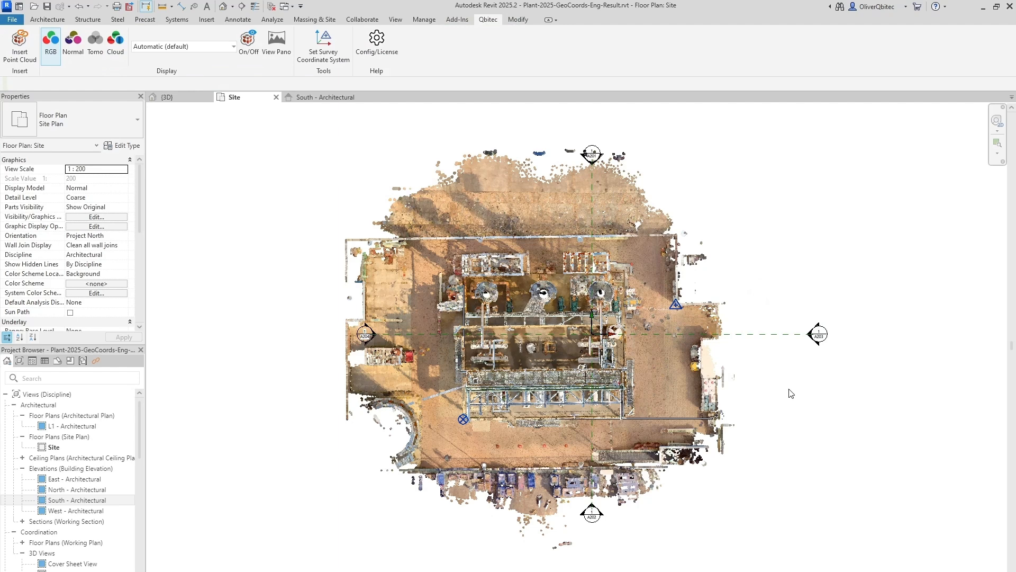